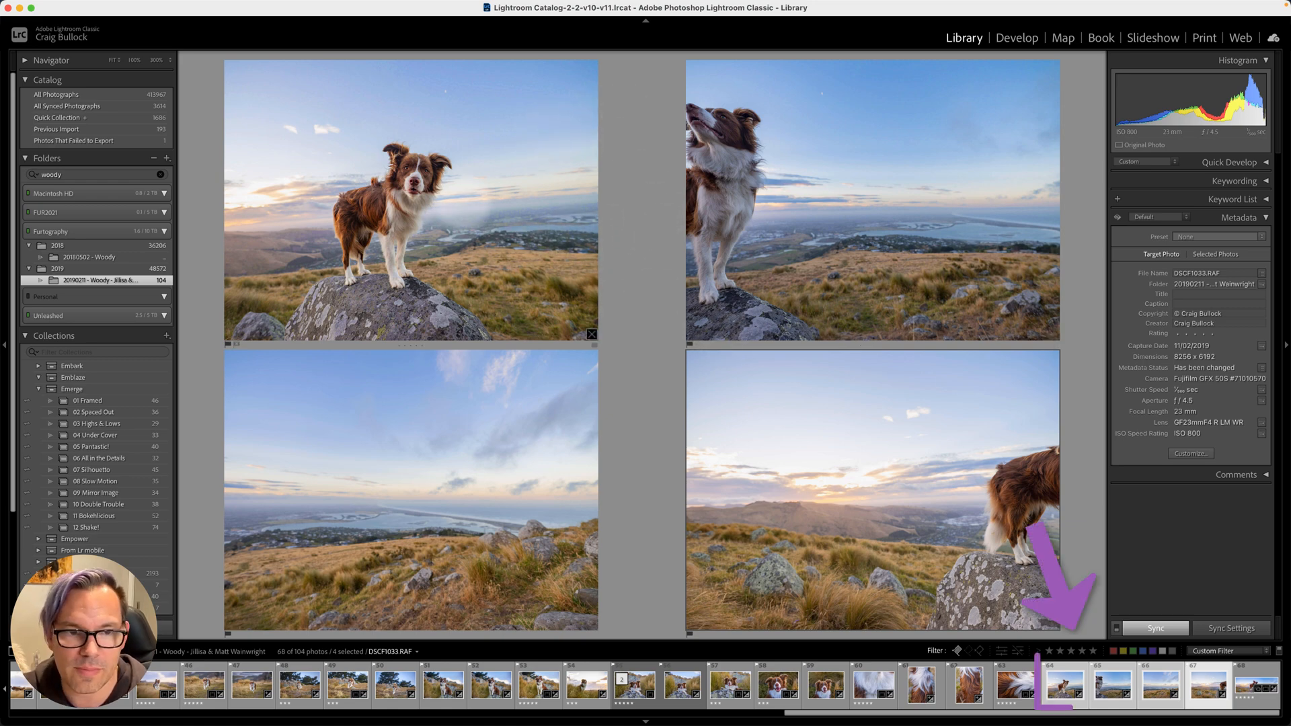
- Merge the four selected photos into a panorama in Photoshop, using the Auto layout with Blend Images Together and Vignette Removal enabled
right_click(486, 157)
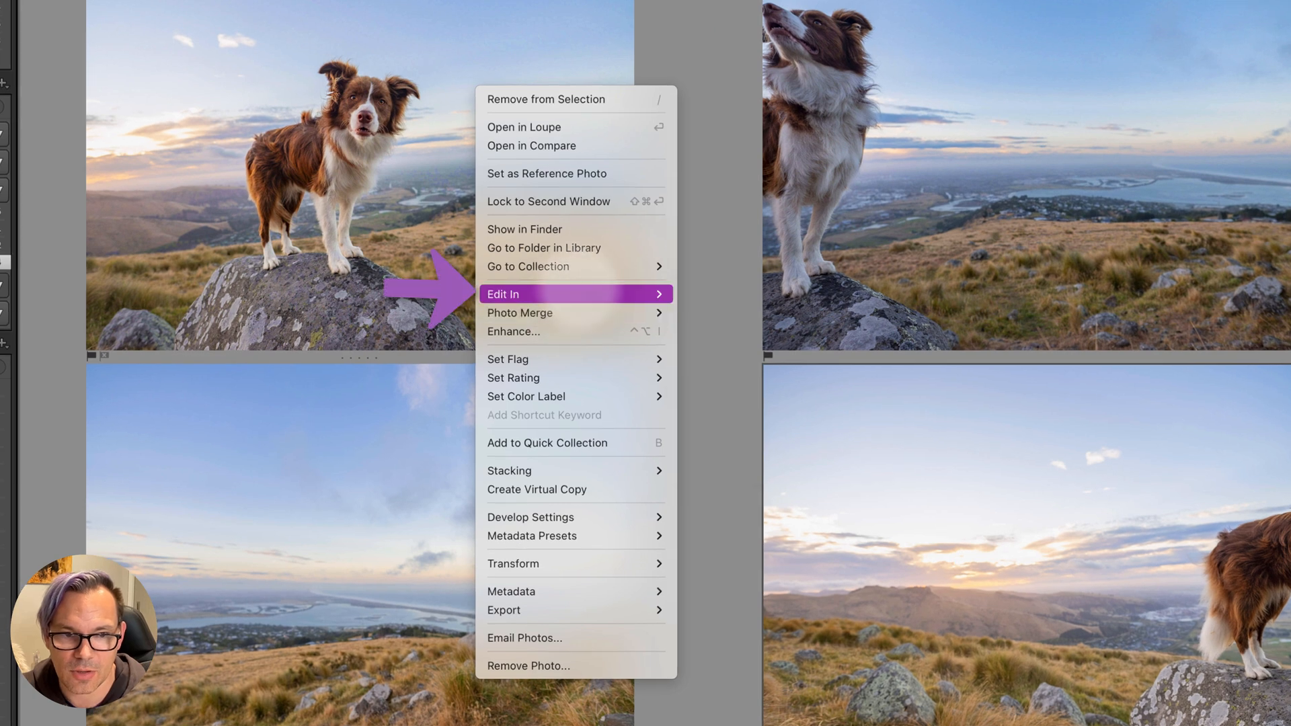
mouse_move(576, 299)
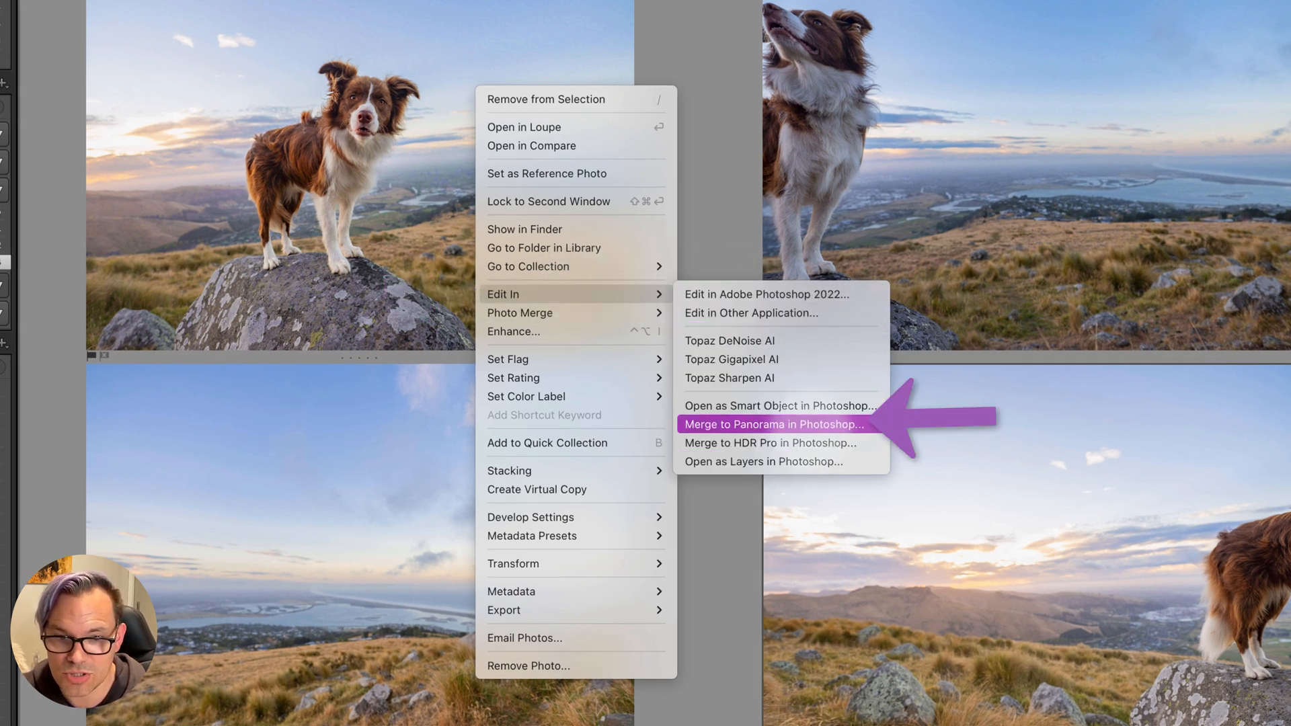
click(773, 424)
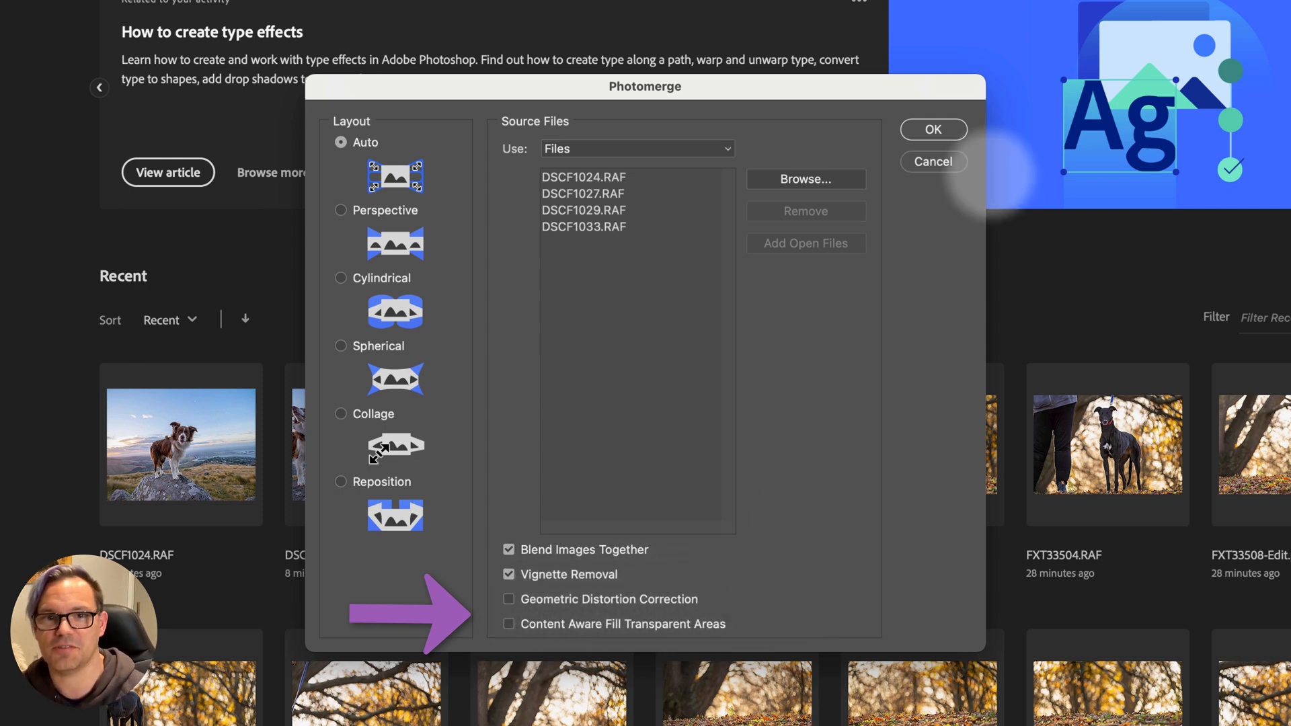
click(933, 129)
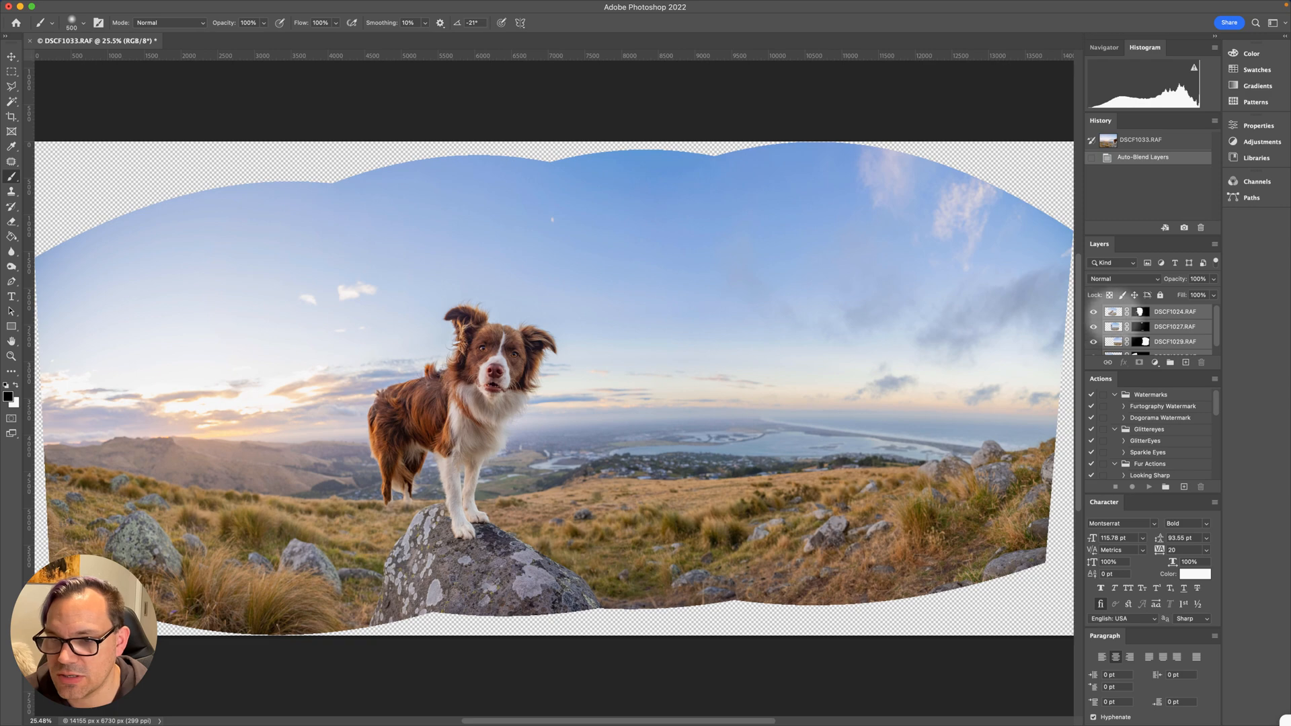
- Select the layer mask of DSCF1024.RAF and hide and reshow that layer to check its part in the blend
click(1141, 311)
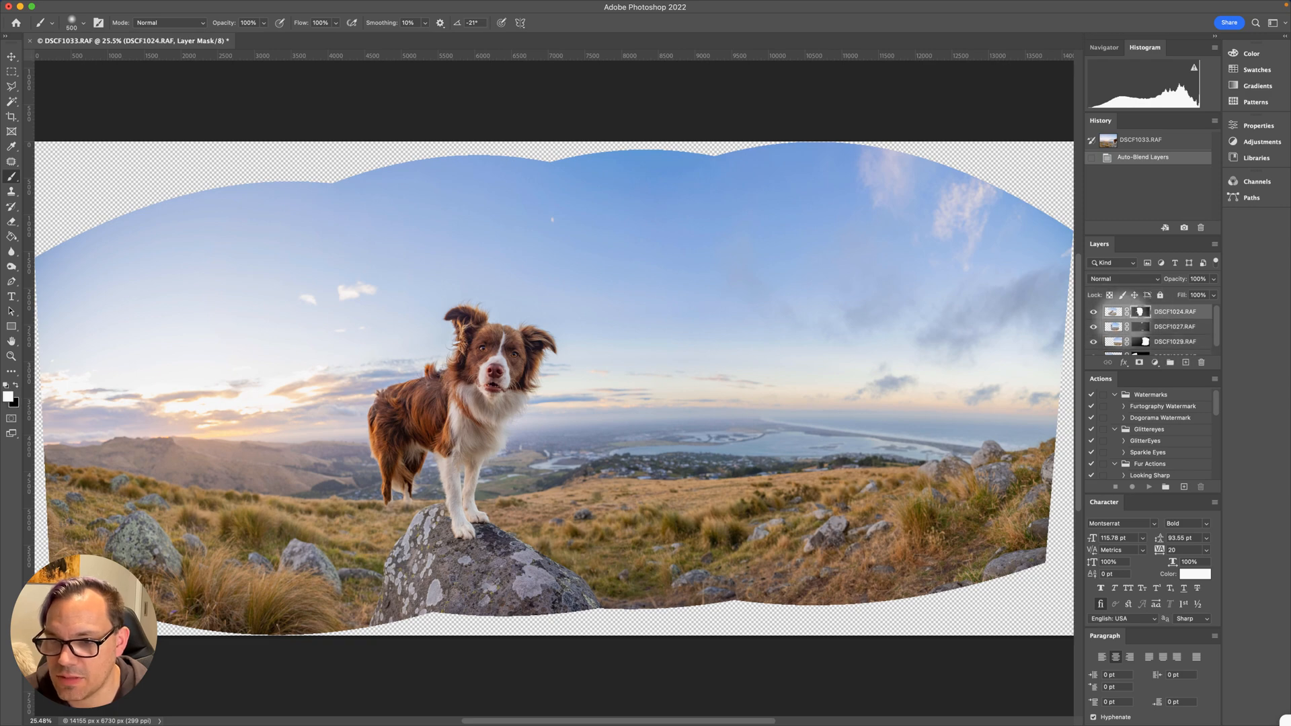
click(1093, 311)
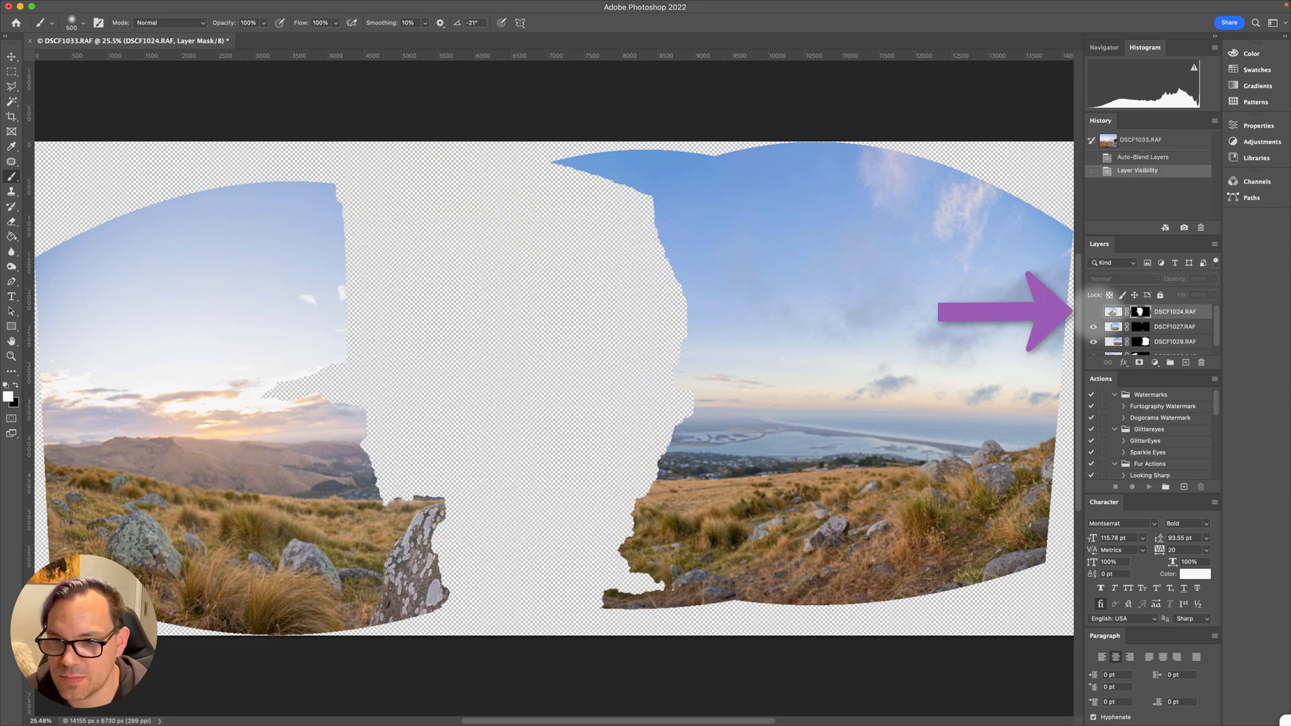
click(1093, 311)
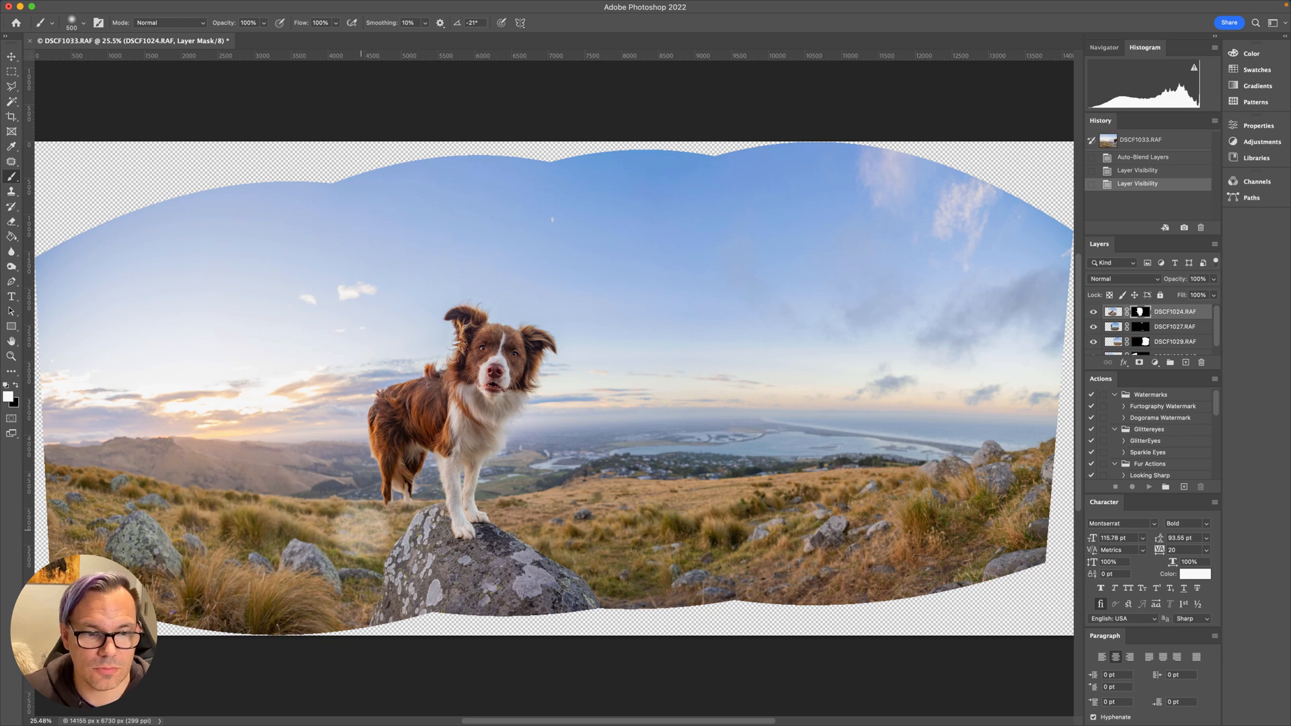
- Paint white on the DSCF1024.RAF mask with the Brush tool to restore the dog's back paws and the rock's left edge
click(404, 509)
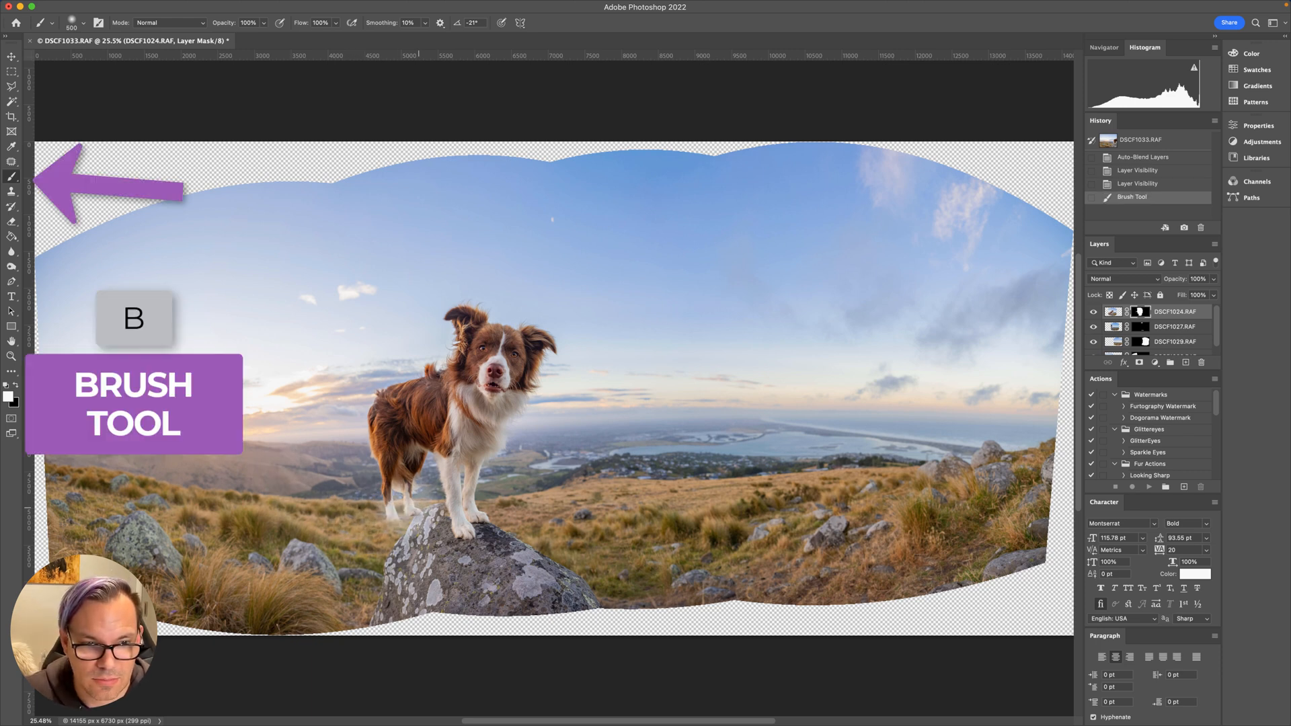
click(406, 510)
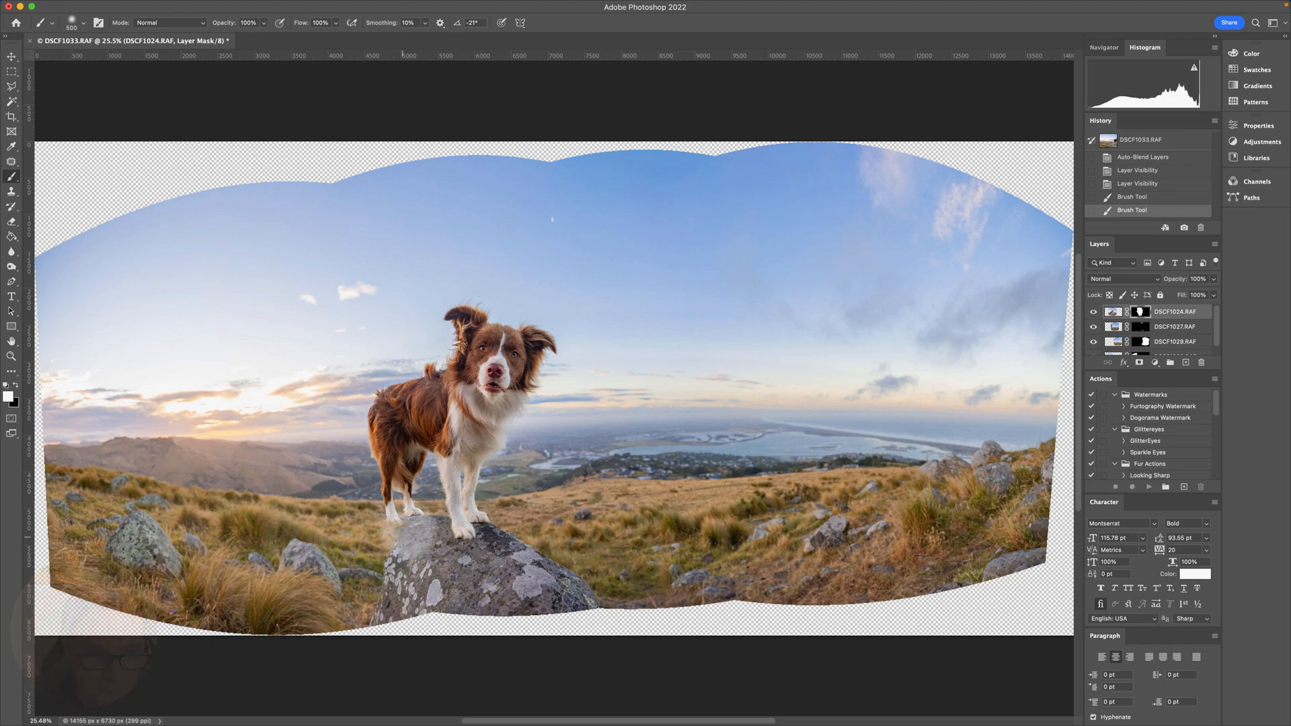
mouse_move(351, 566)
mouse_down()
mouse_move(377, 597)
mouse_move(342, 542)
mouse_up()
mouse_move(338, 538)
mouse_down()
mouse_move(331, 577)
mouse_move(357, 565)
mouse_up()
- Paint black on the mask with a 150 px brush to clean up the blend along the rock's left edge
key(super+plus)
scroll(226, 507, up, 3)
key(bracketleft)
key(bracketleft)
key(bracketleft)
key(bracketleft)
drag(242, 498, 434, 242)
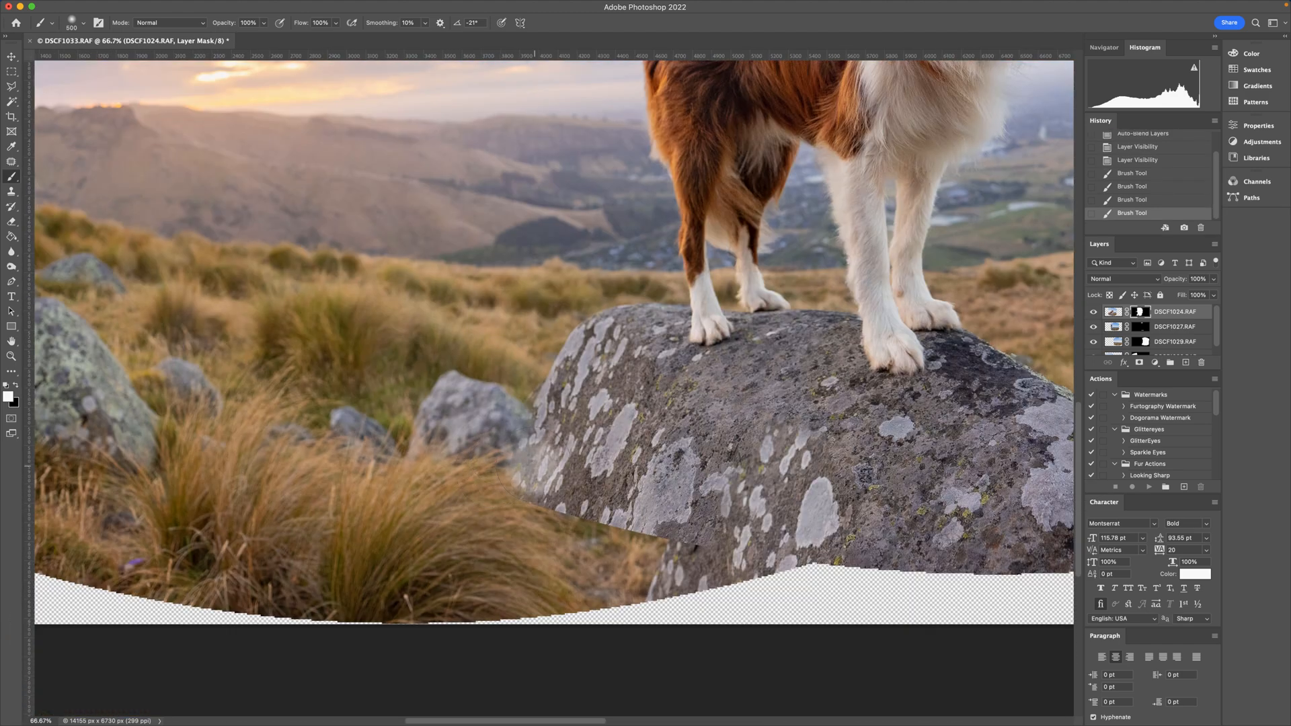
key(x)
key(bracketleft)
key(bracketleft)
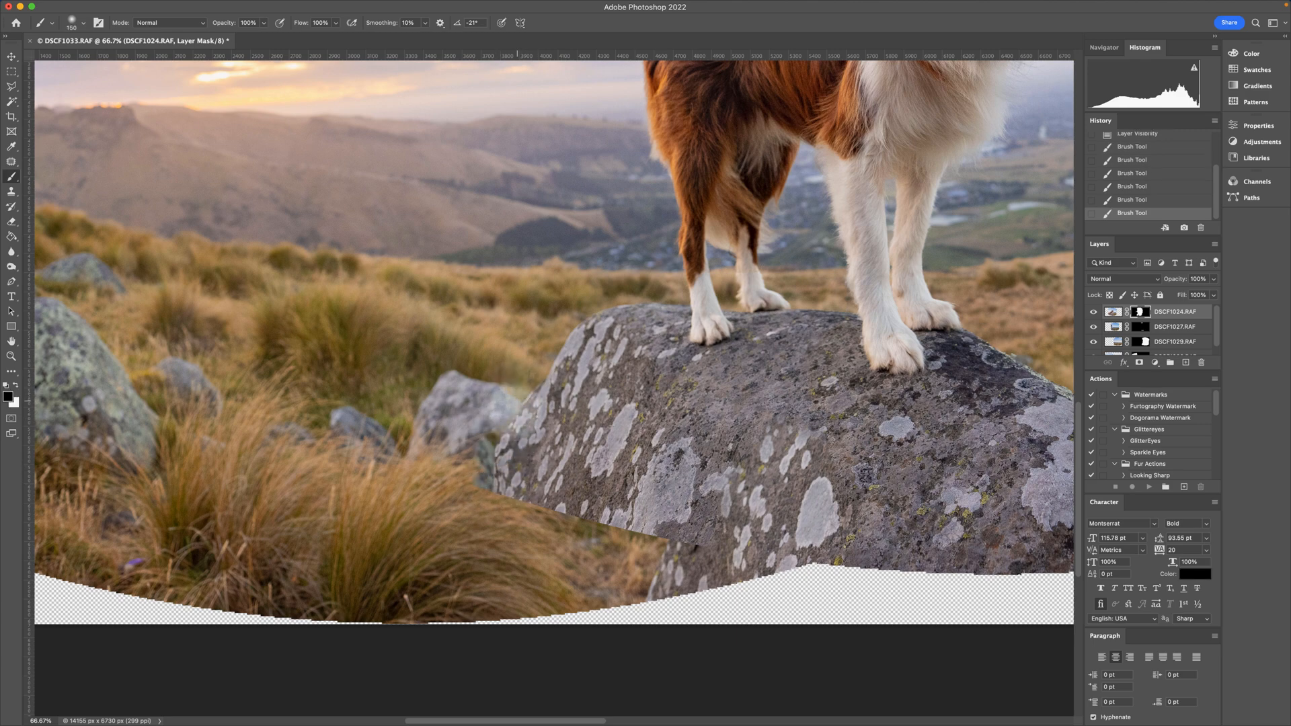
drag(511, 393, 497, 430)
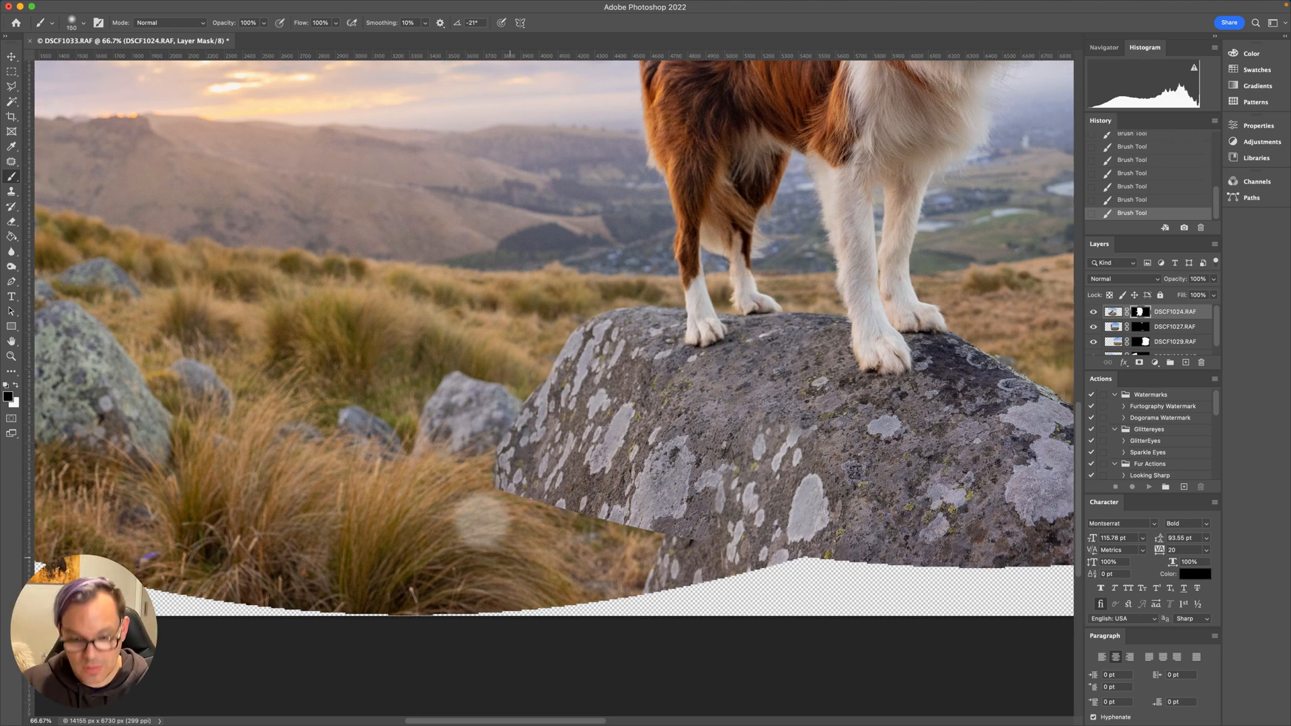
- Merge all four panorama layers into a single layer
key(super+minus)
key(super+minus)
key(super+minus)
drag(746, 326, 609, 430)
key(super+minus)
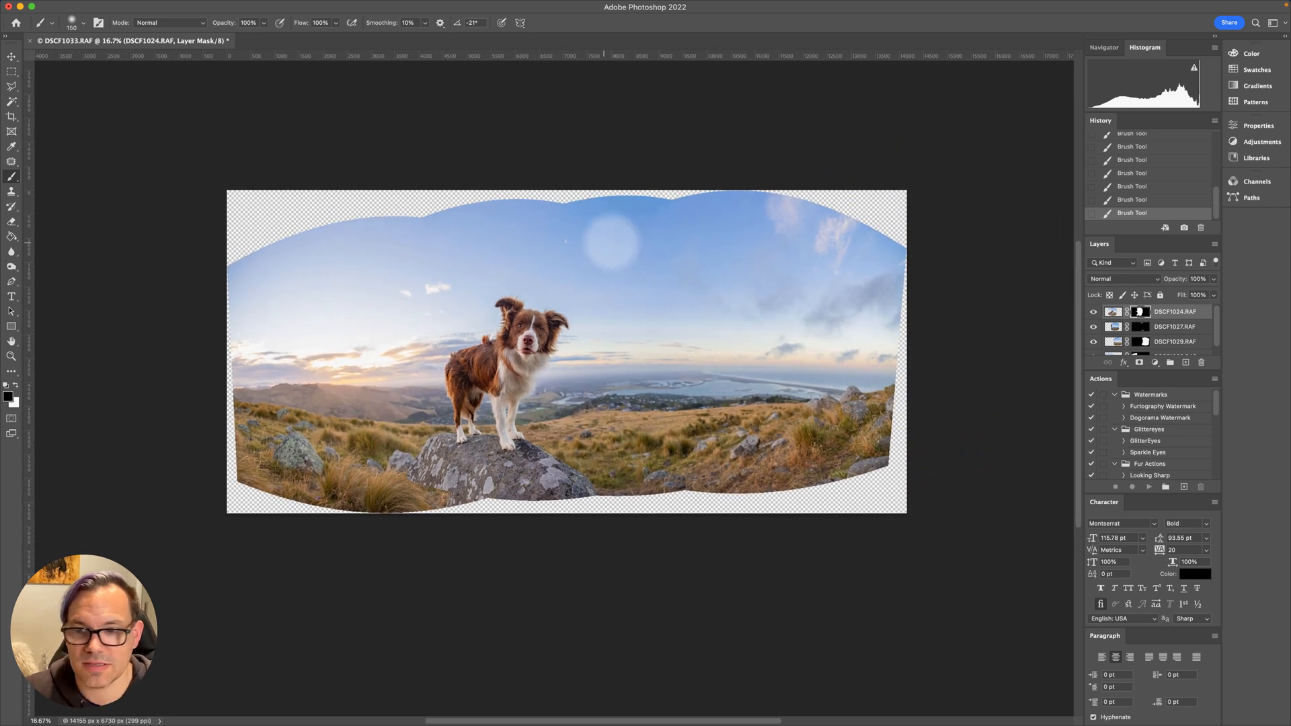
scroll(1160, 313, down, 2)
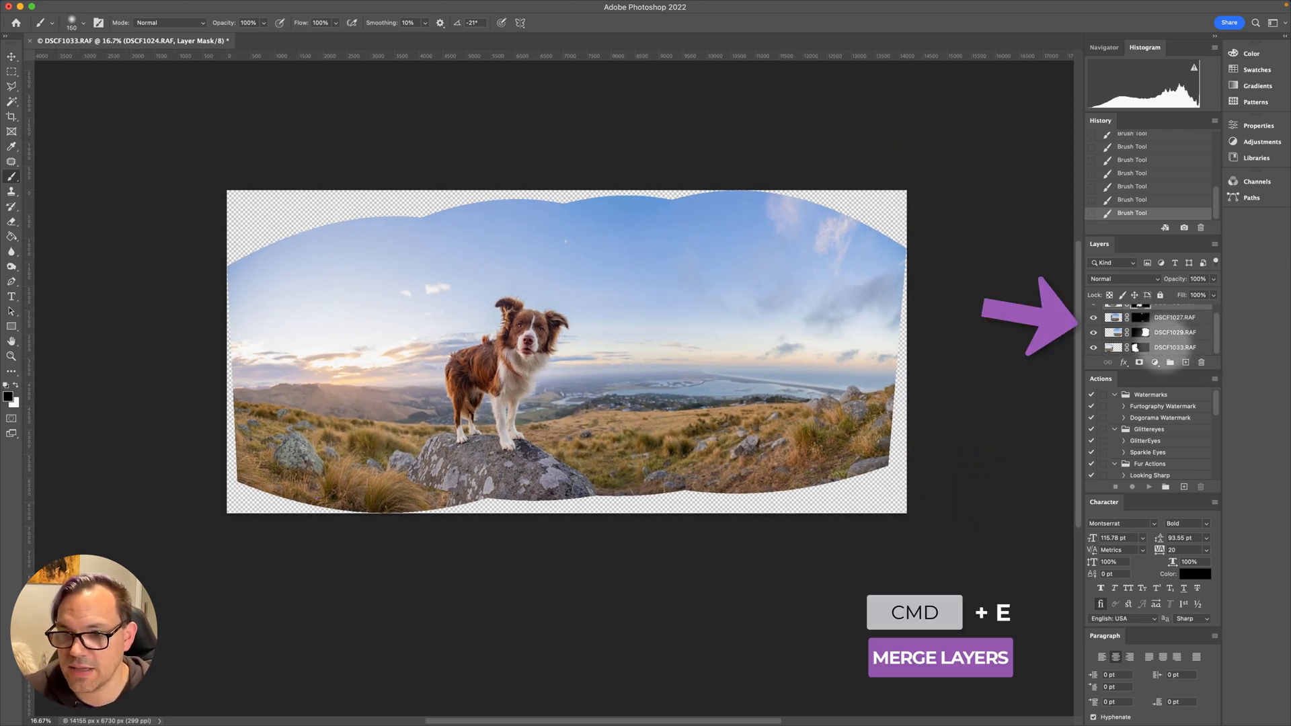
shift+click(1172, 348)
key(super+e)
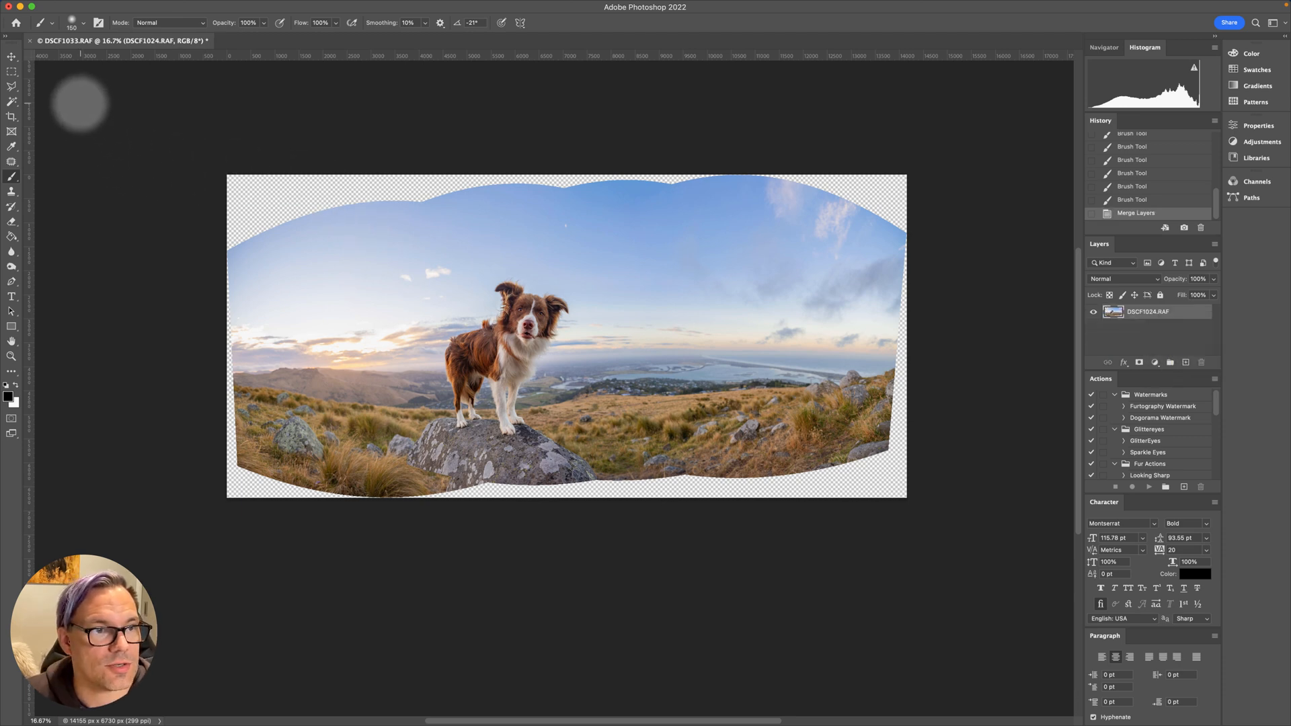
- Frame a wide crop around the merged panorama, leaving most of the uneven transparent border outside it
click(11, 116)
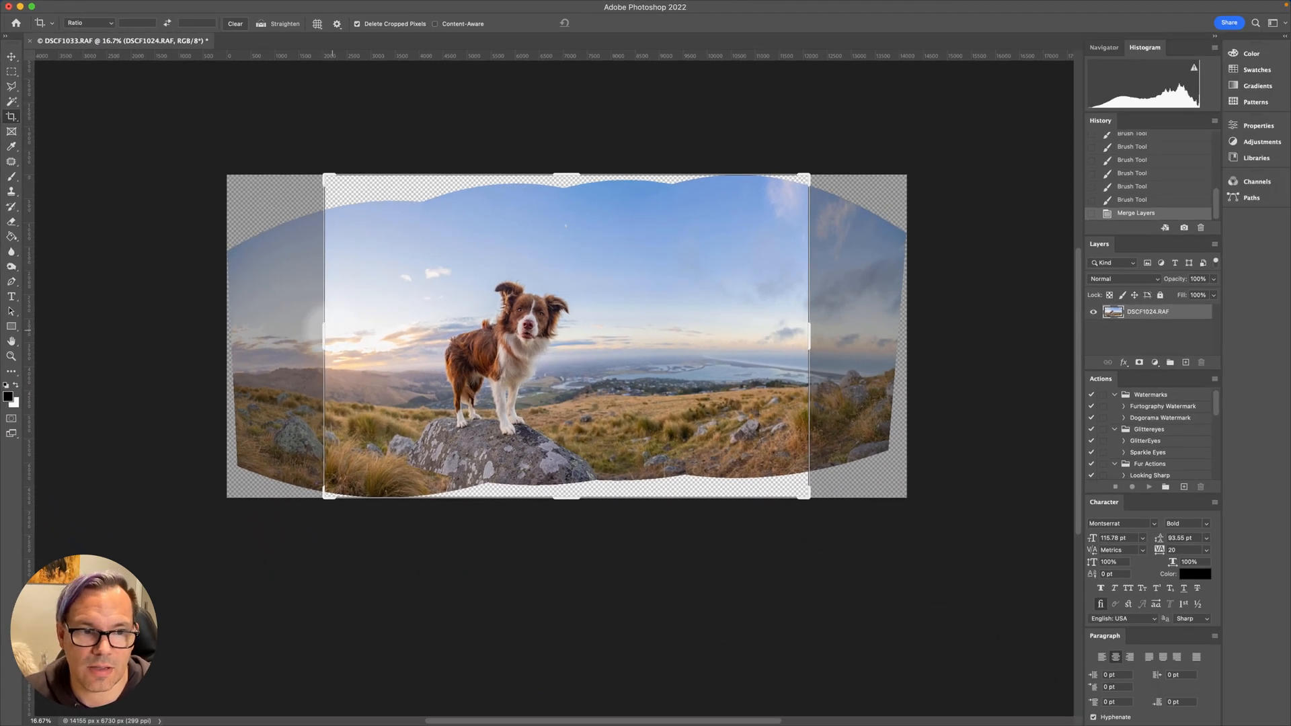
drag(314, 331, 269, 335)
drag(565, 173, 569, 208)
drag(853, 333, 903, 329)
drag(568, 474, 568, 449)
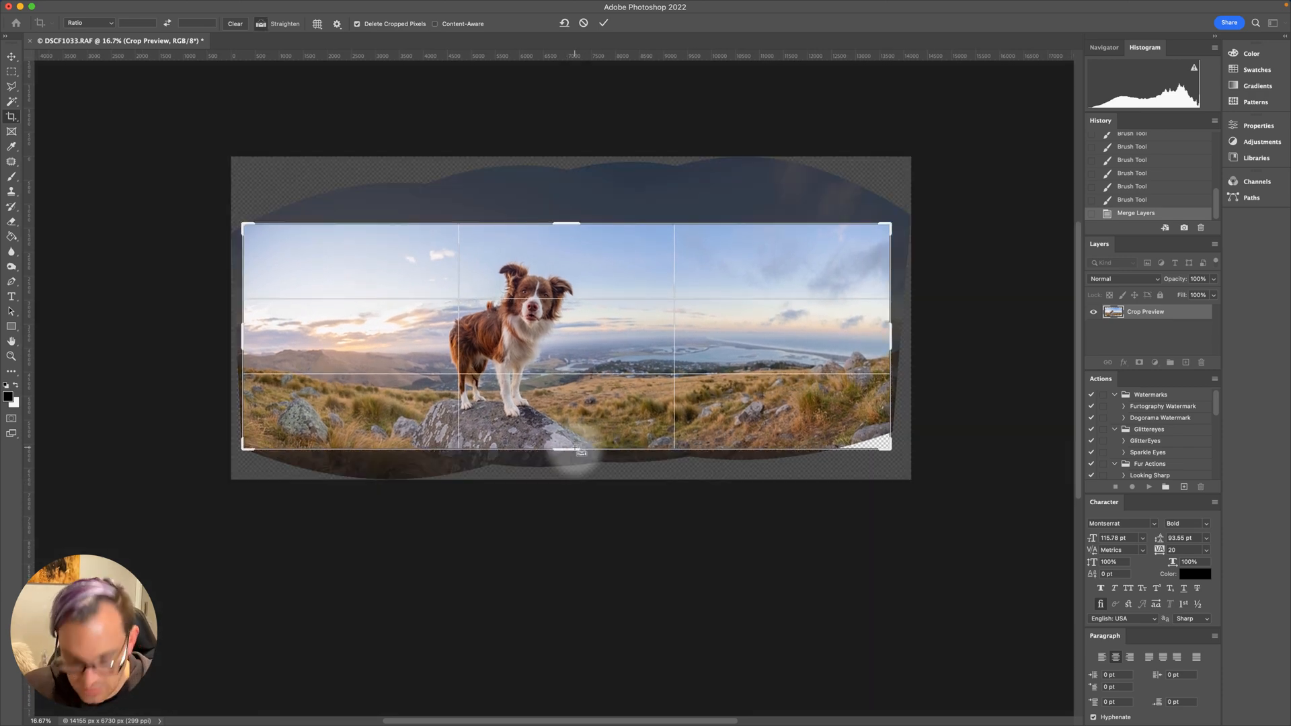
- Refine the crop's edges so only small transparent corners remain inside, and apply it at about 13,070 by 4,790 px
key(super+equal)
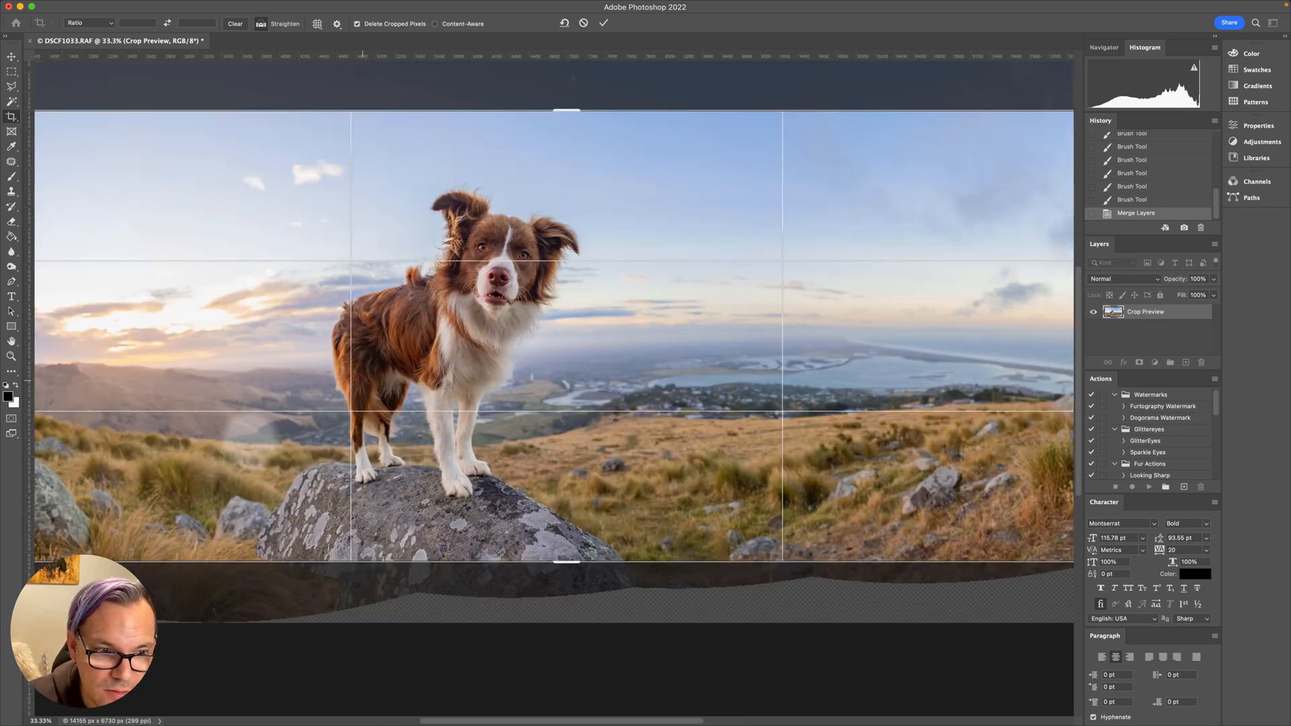
drag(276, 396, 360, 318)
drag(650, 486, 650, 482)
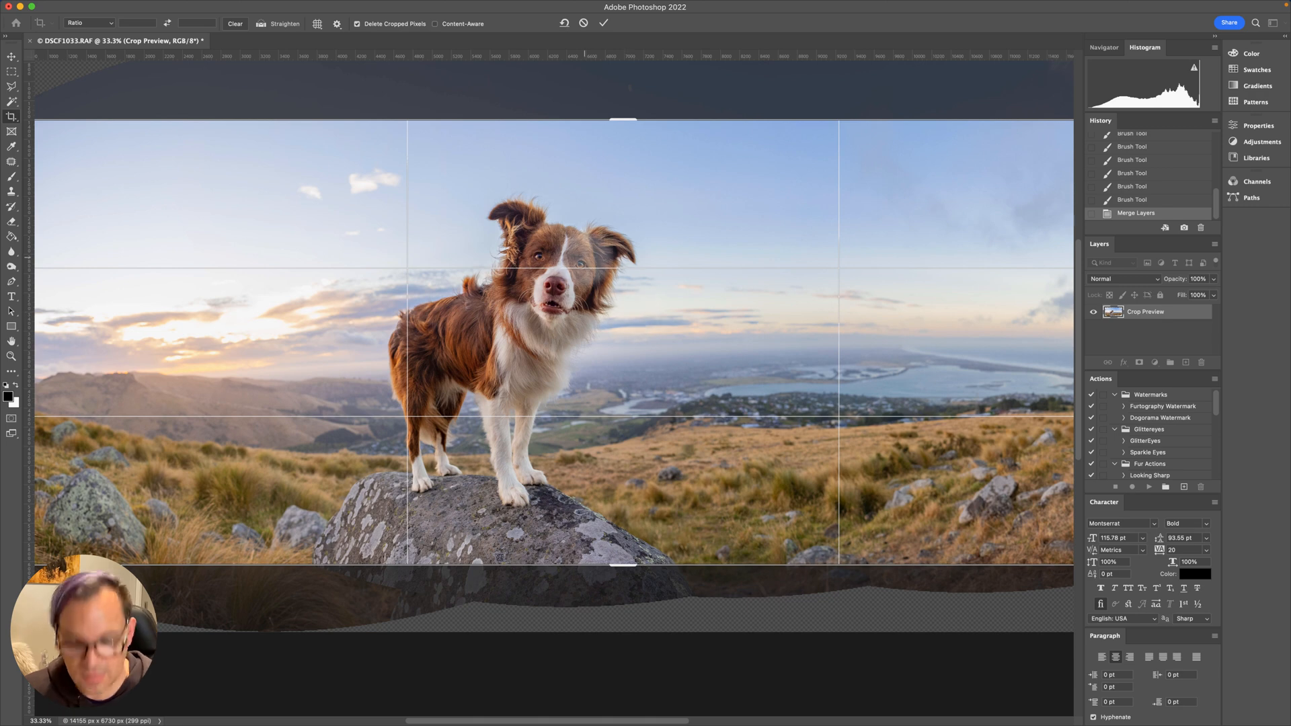
key(super+minus)
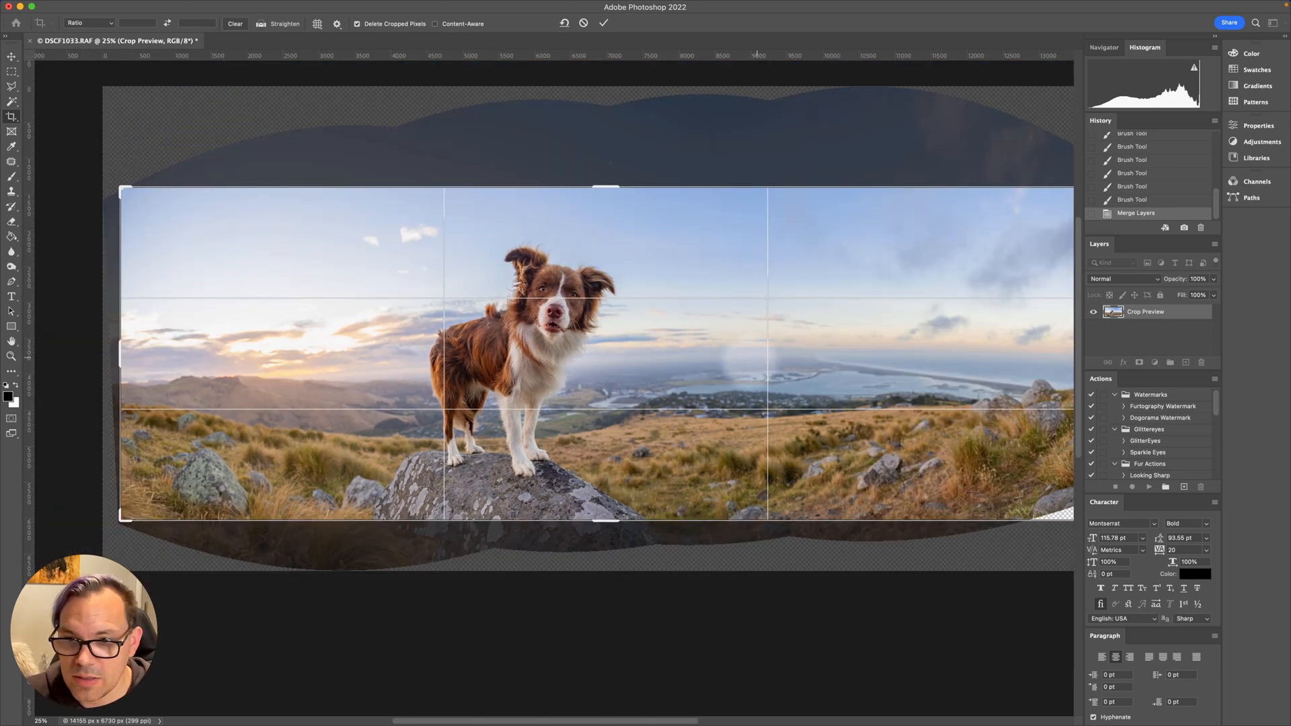
drag(760, 354, 677, 374)
drag(529, 319, 558, 332)
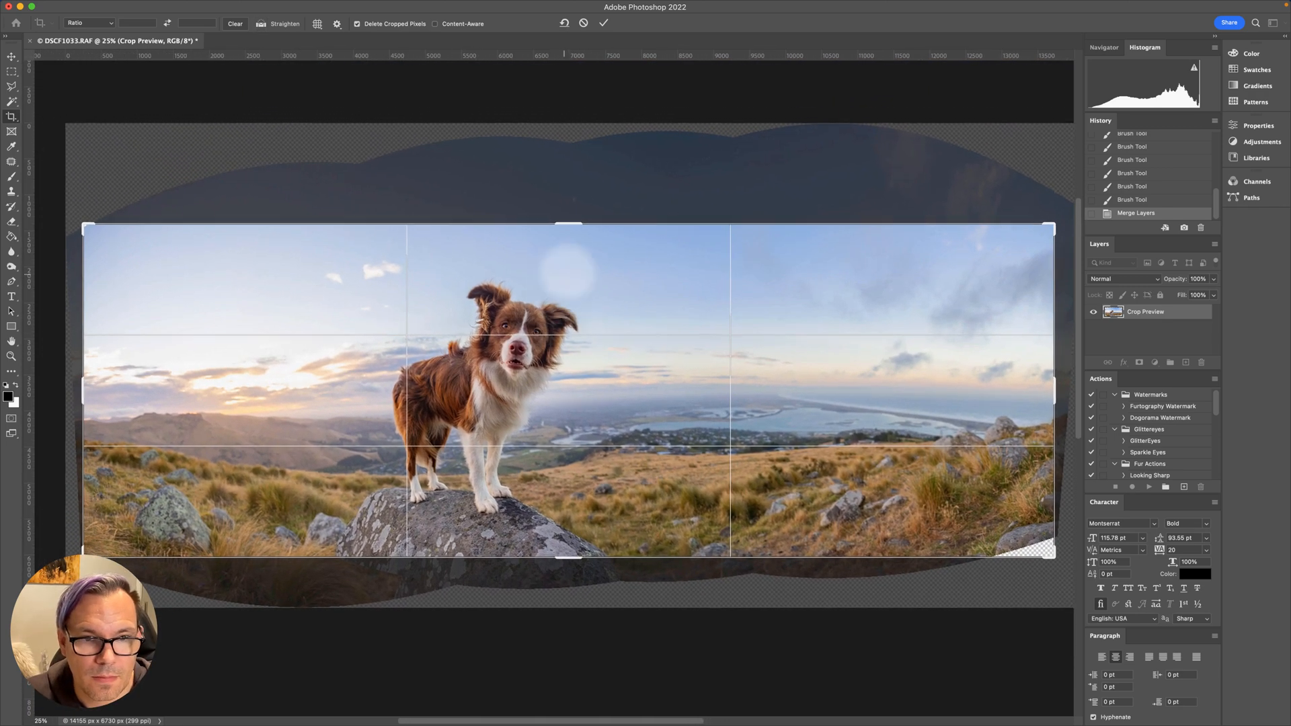
drag(565, 216, 572, 217)
drag(1054, 388, 1039, 392)
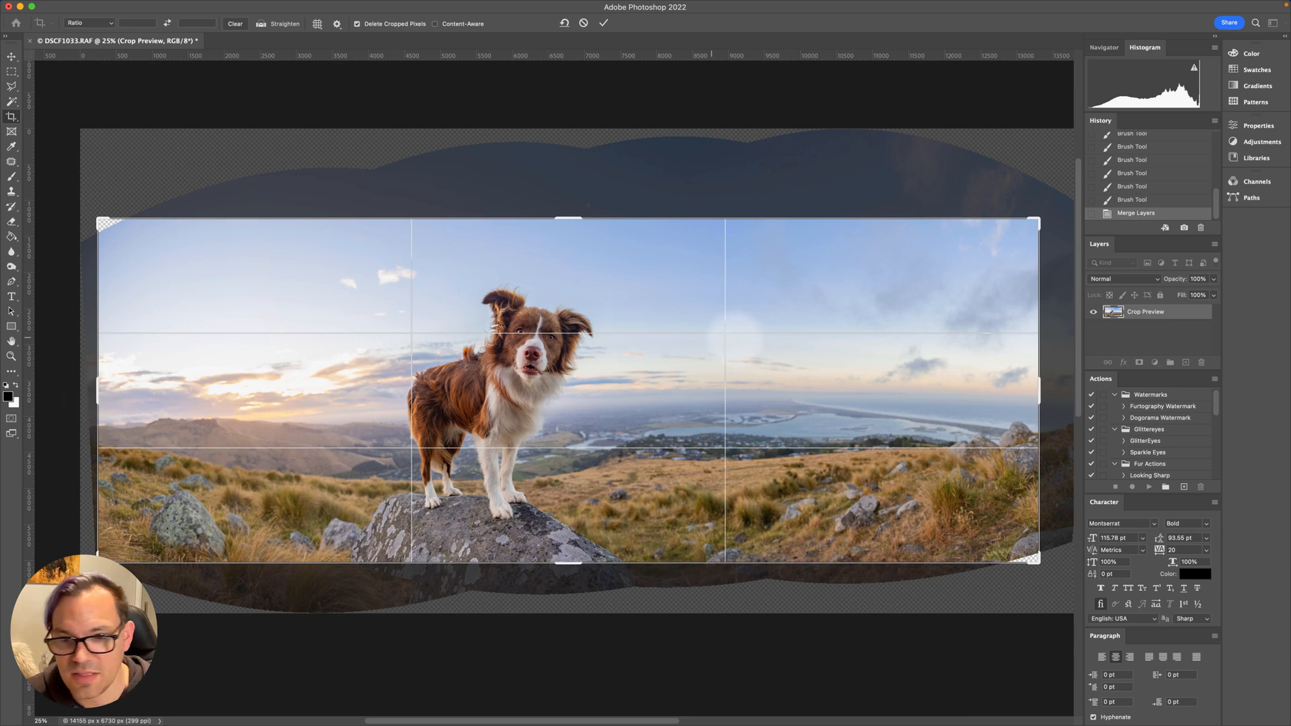
key(Return)
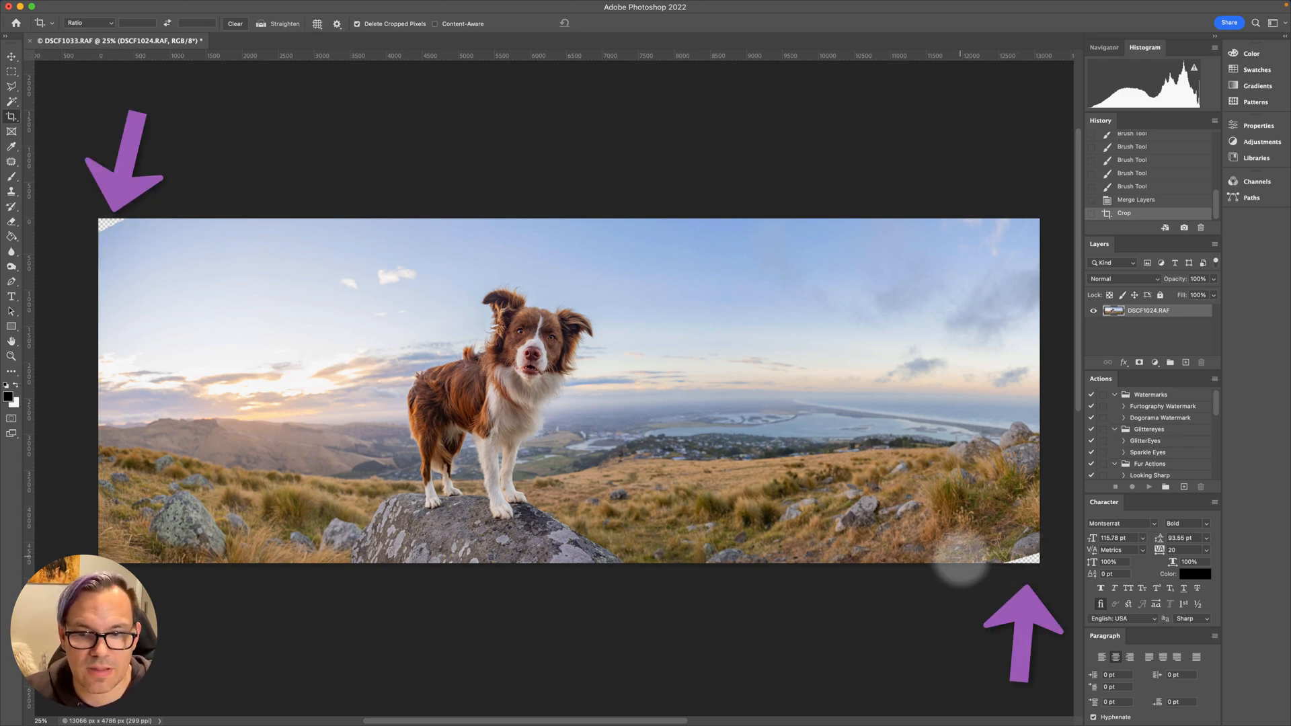
- Select the transparent upper-left corner of the image with the Patch tool, fill it, and clear the selection
click(12, 161)
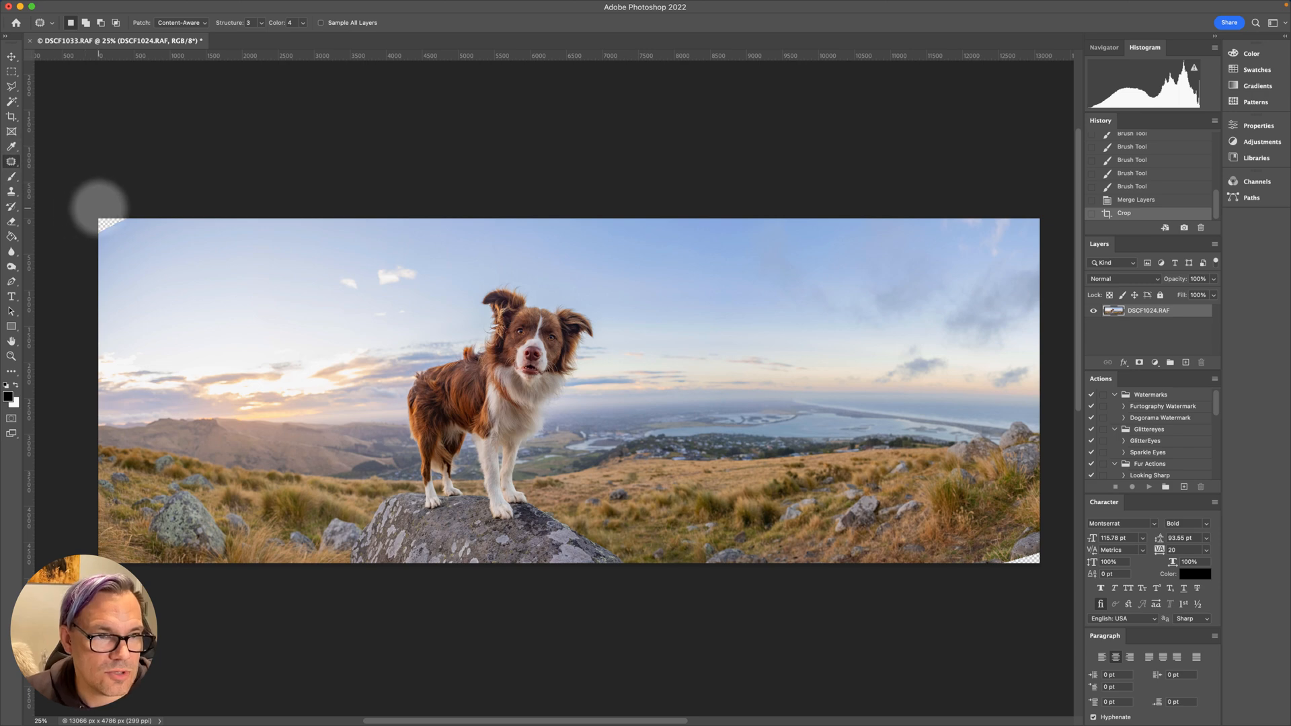
mouse_move(81, 231)
mouse_down()
mouse_move(115, 217)
mouse_move(105, 201)
mouse_move(72, 203)
mouse_up()
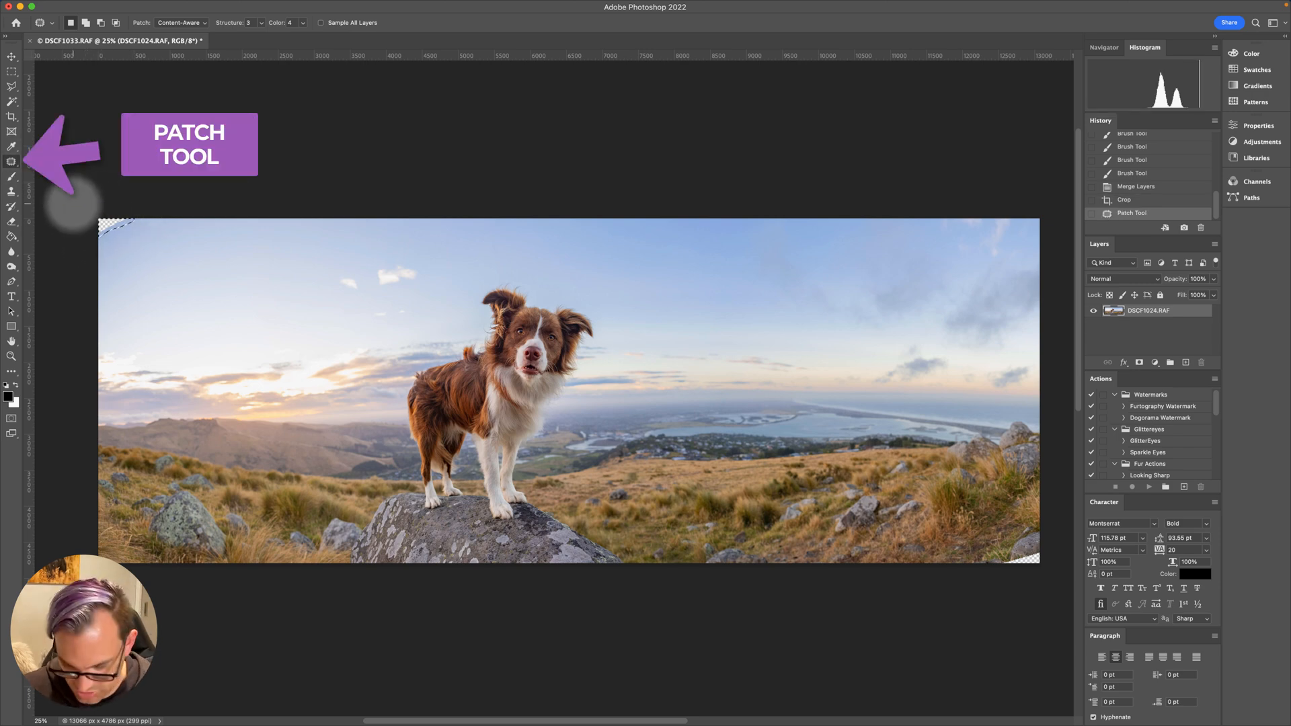
key(shift+F5)
key(Return)
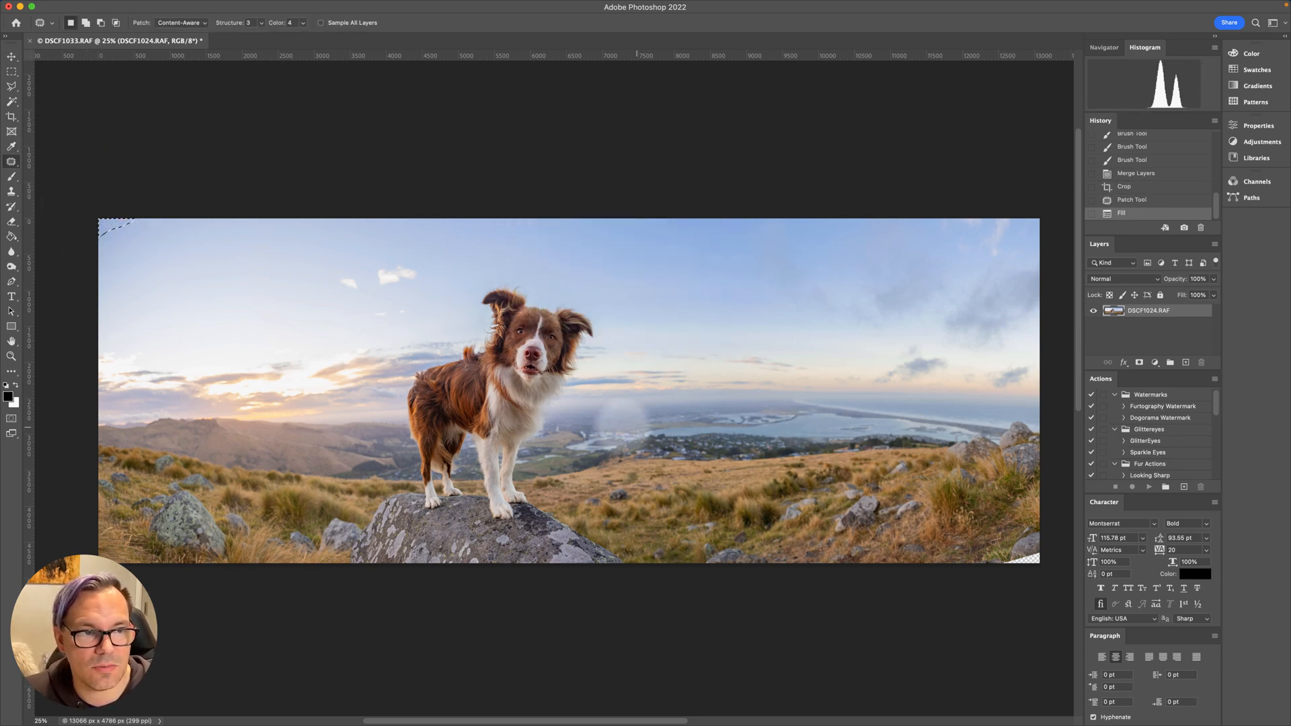
key(ctrl+d)
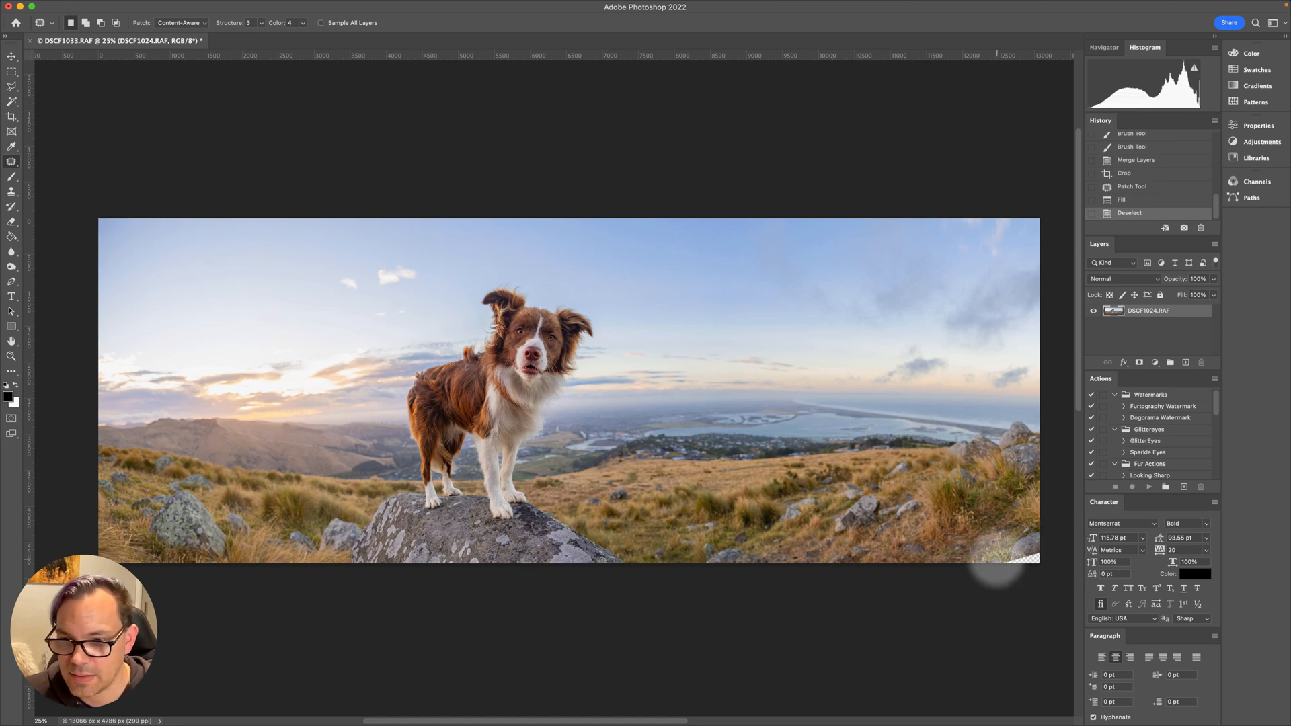
- Select the transparent lower-right corner of the image, fill it with Content-Aware at 100% opacity, and clear the selection
mouse_move(1018, 560)
mouse_down()
mouse_move(1029, 542)
mouse_move(1051, 567)
mouse_move(1022, 596)
mouse_up()
key(shift+BackSpace)
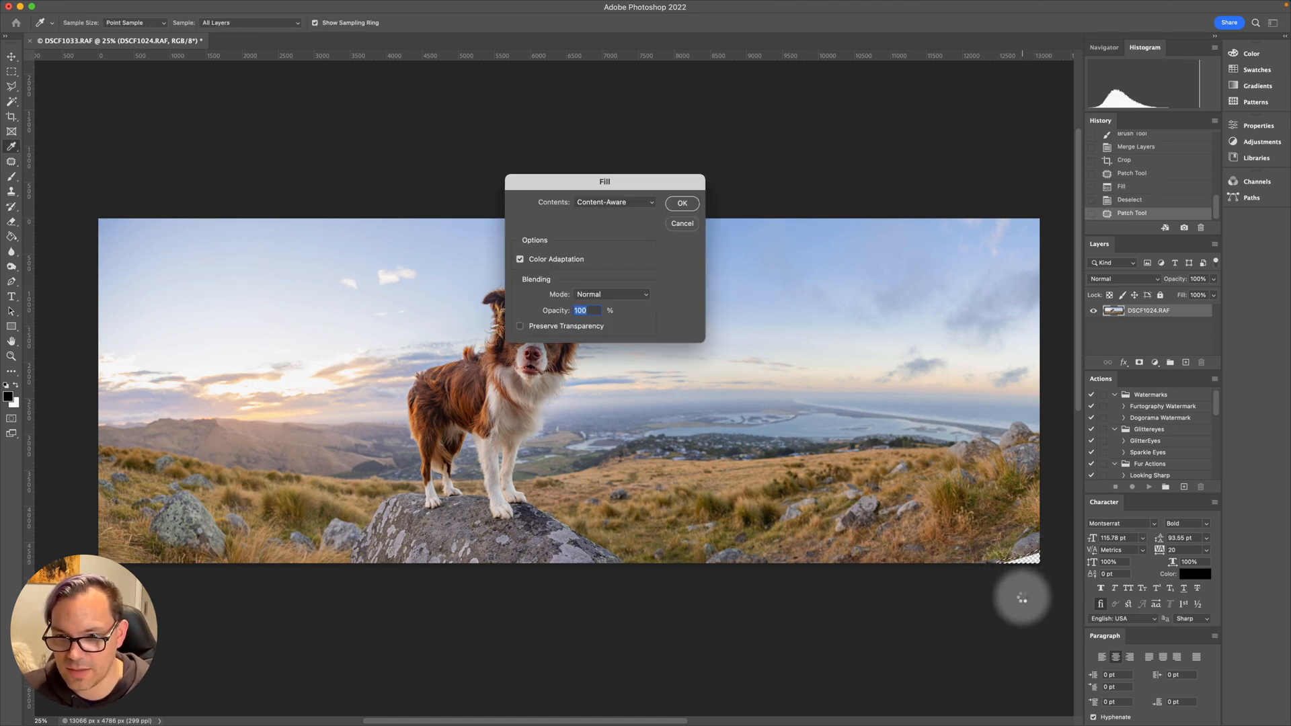
key(Return)
key(ctrl+d)
- Examine the finished panorama at 50% zoom across the sky, dog, rock and both ends for blending flaws
key(ctrl+plus)
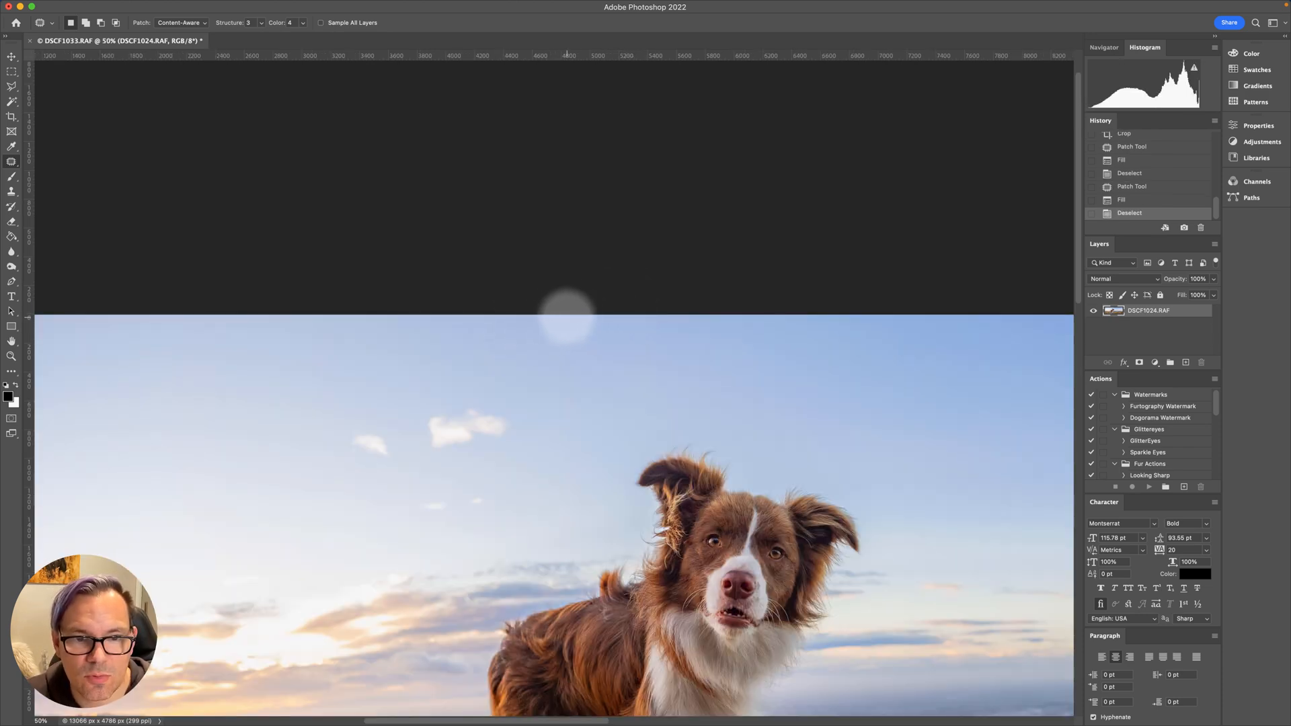
scroll(599, 312, left, 10)
scroll(475, 423, down, 4)
scroll(489, 279, down, 3)
scroll(490, 279, right, 20)
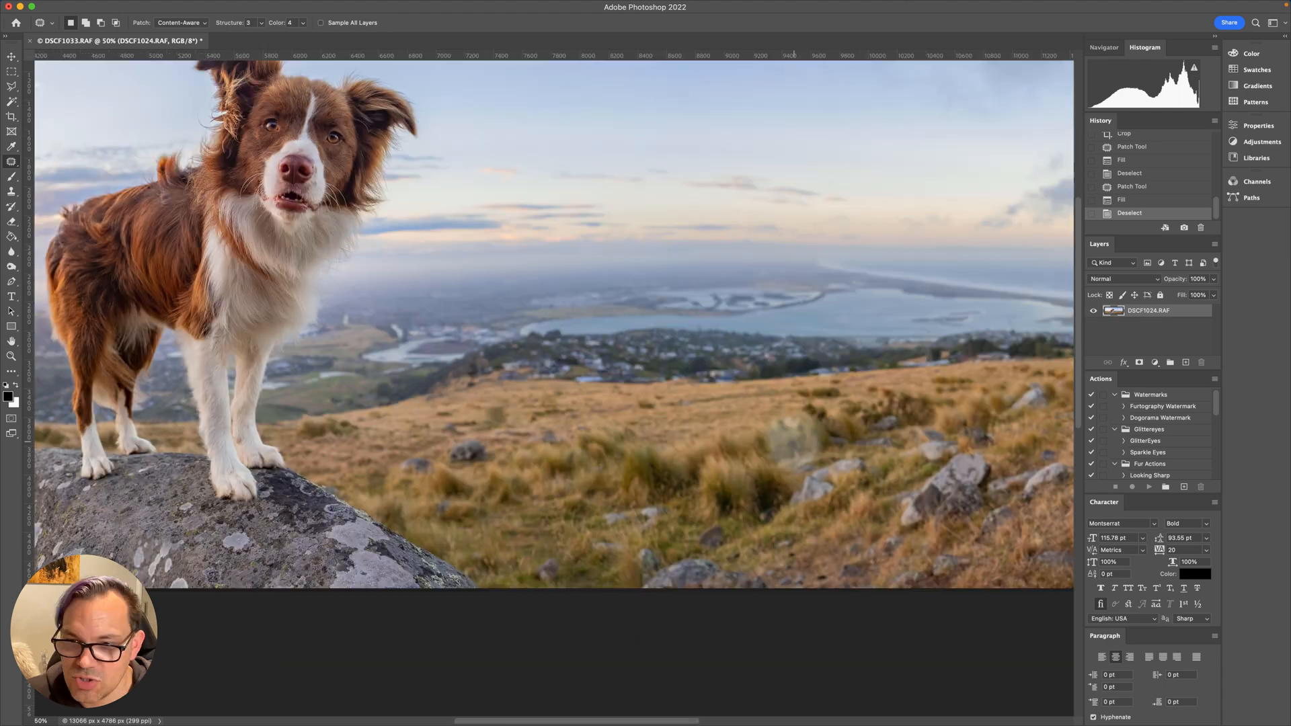
scroll(691, 345, up, 5)
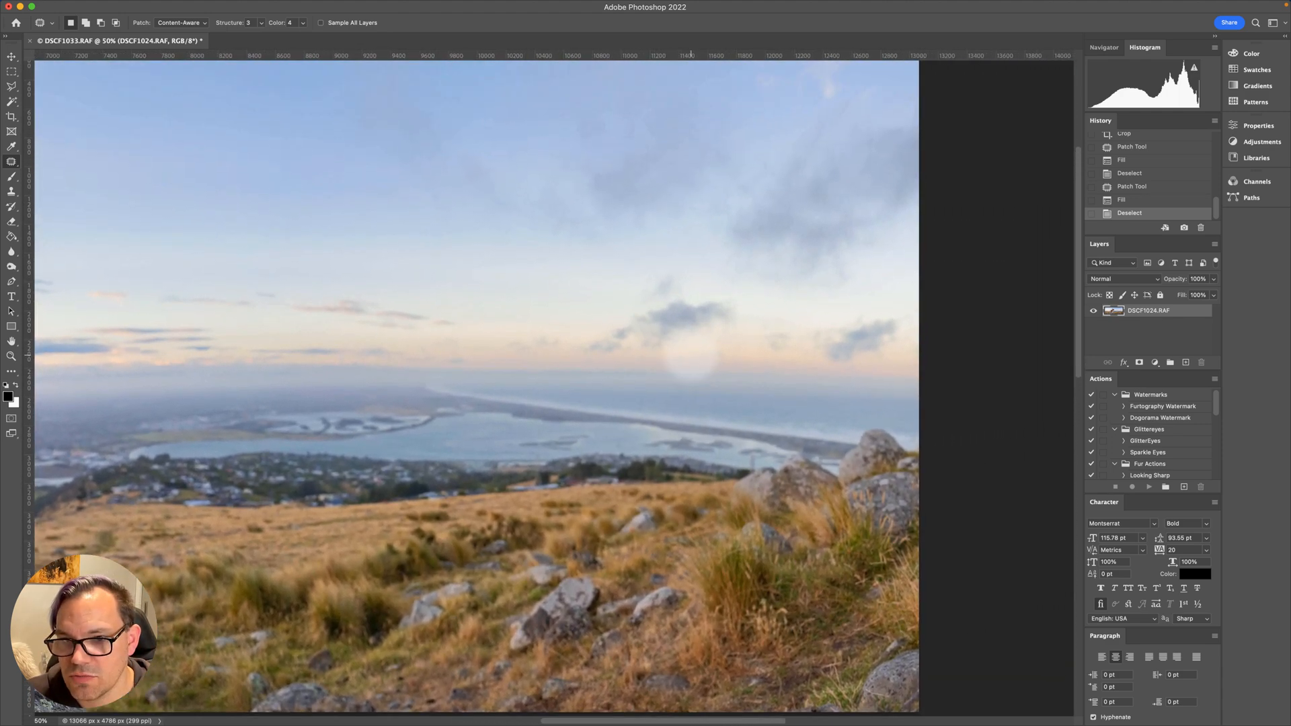
scroll(691, 345, left, 8)
scroll(551, 389, down, 5)
scroll(551, 390, left, 15)
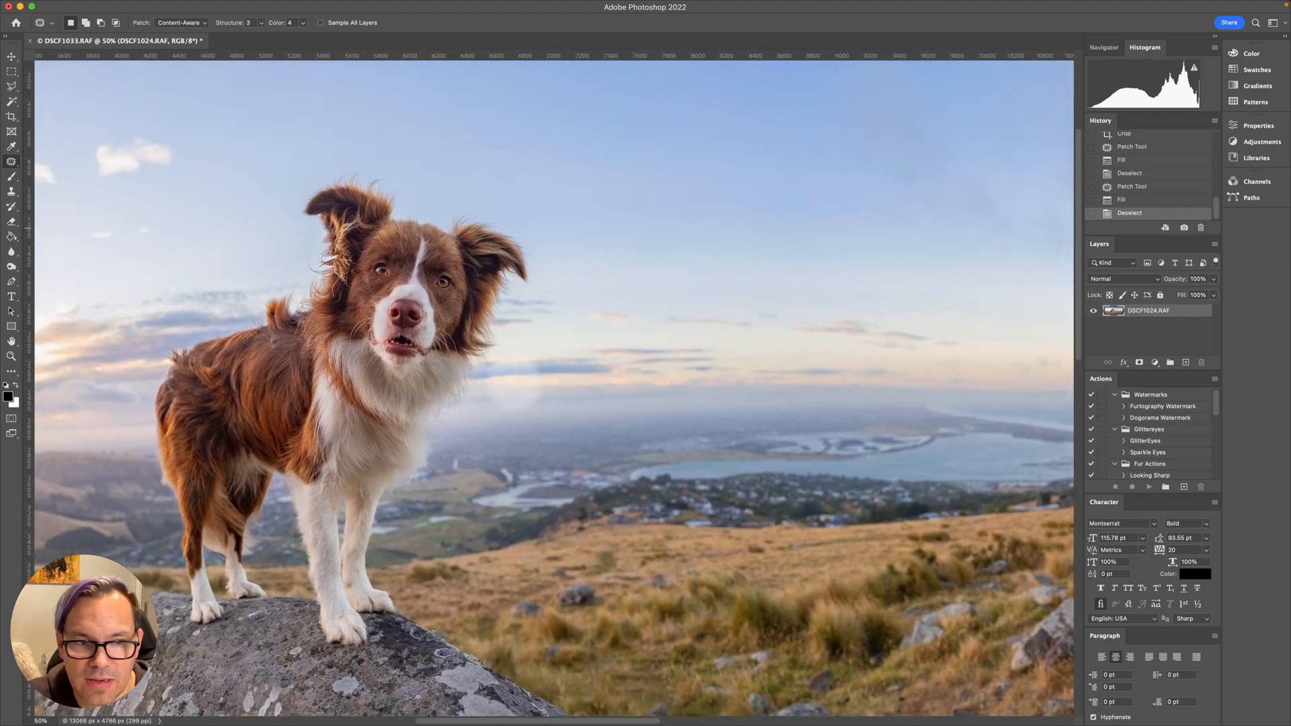
scroll(569, 329, right, 2)
scroll(569, 329, down, 1)
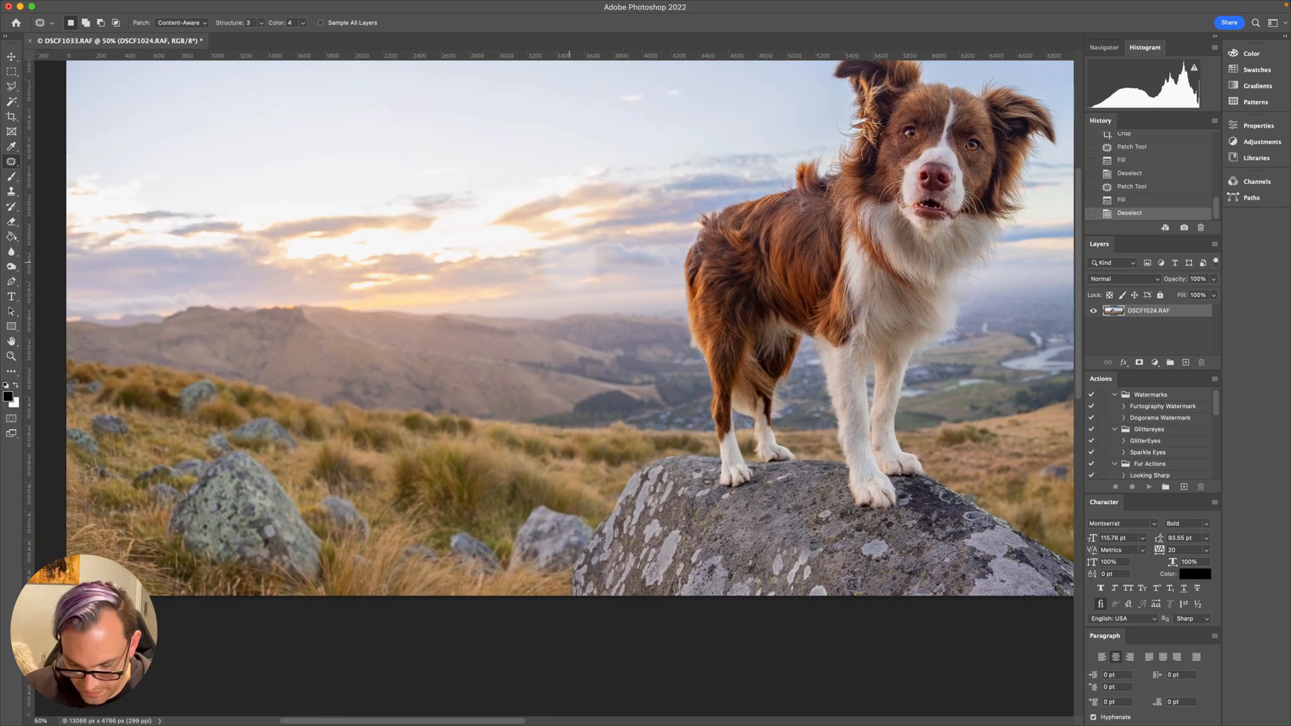
key(super+minus)
key(super+minus)
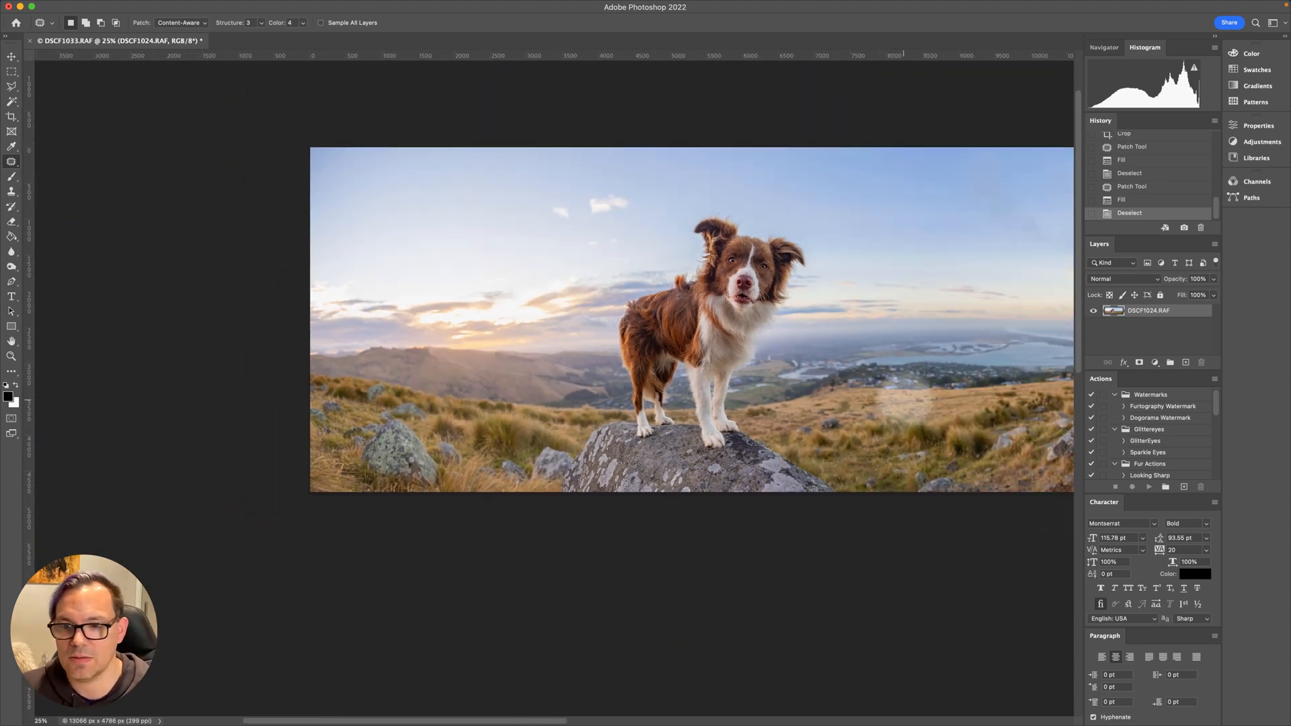
drag(868, 400, 660, 441)
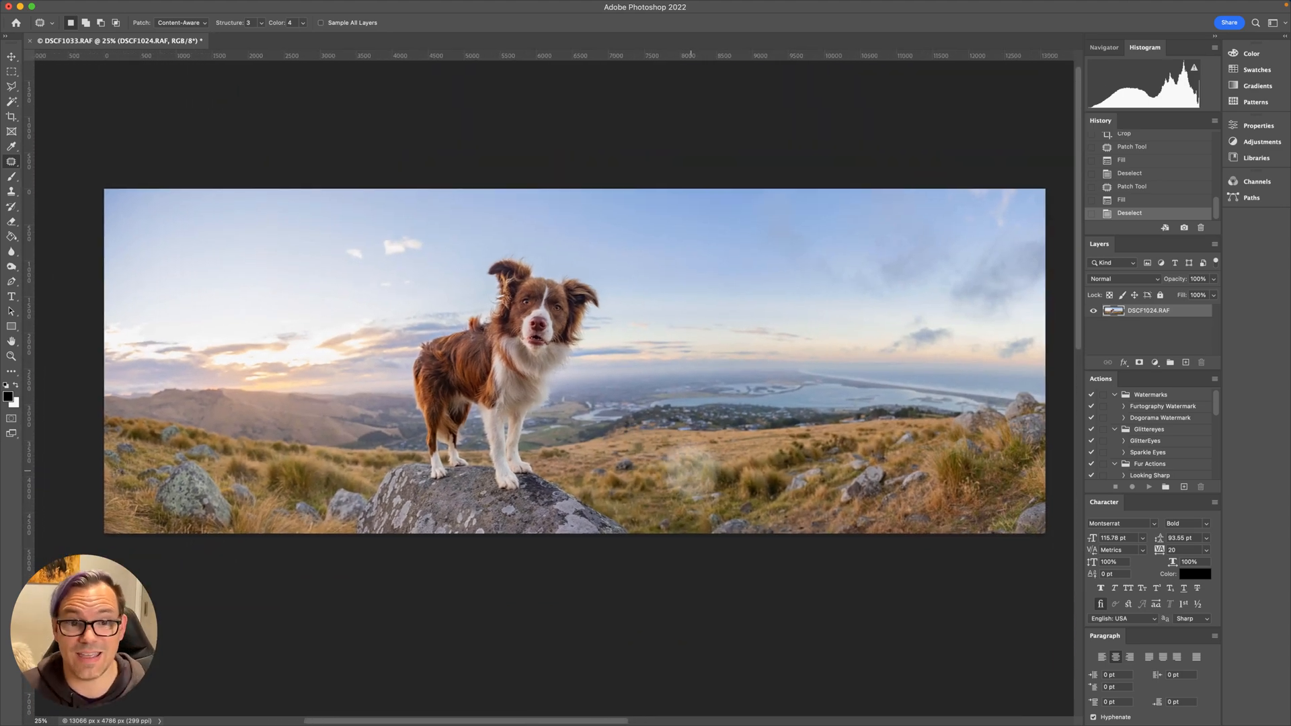